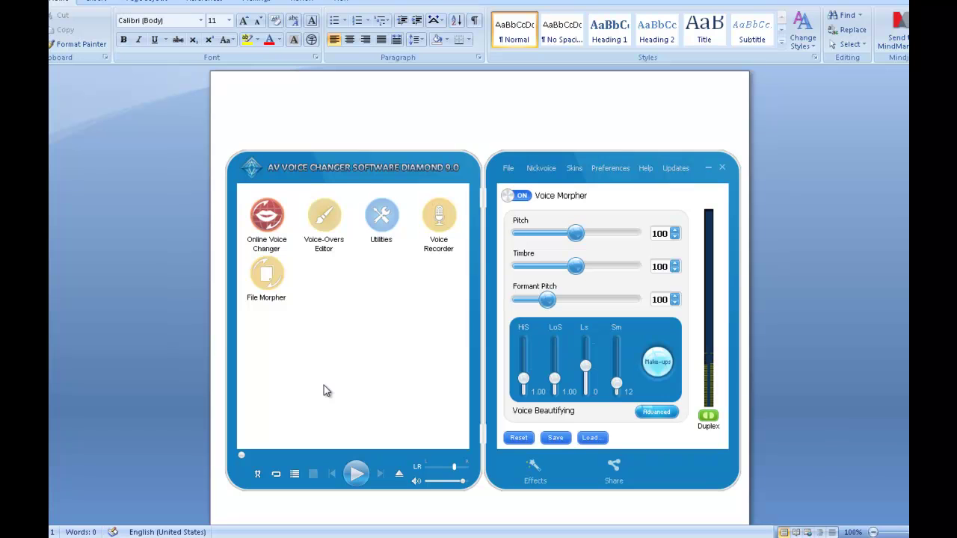
# Turn Voice Morpher off and back on, then show the nickvoice preset categories
pyautogui.click(528, 195)
pyautogui.click(546, 169)
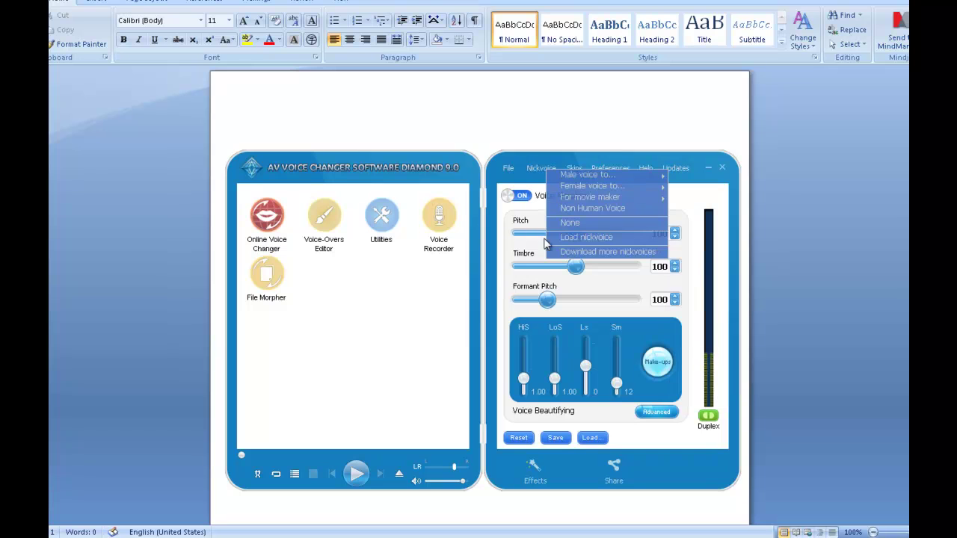
# Dismiss the nickvoice list and raise the pitch to 146
pyautogui.click(502, 267)
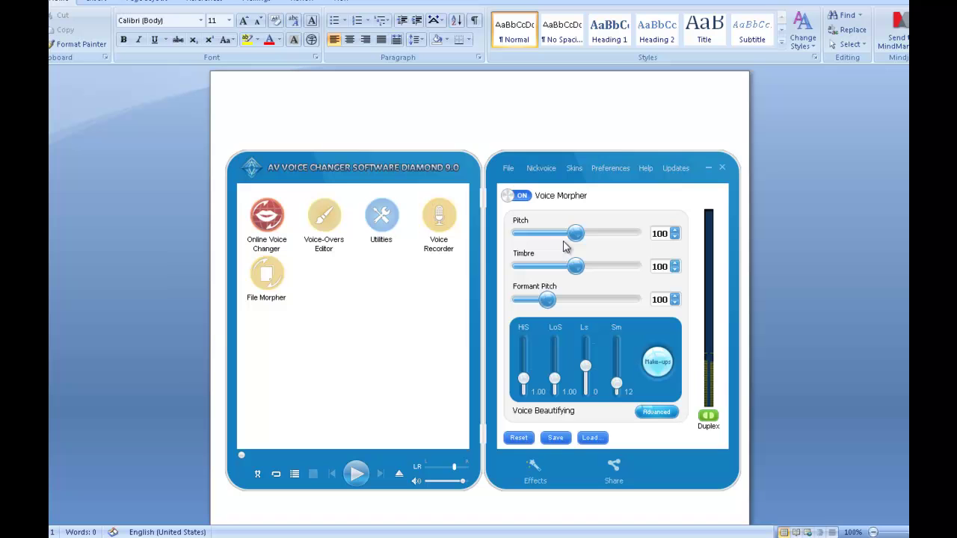
pyautogui.moveTo(575, 235)
pyautogui.mouseDown()
pyautogui.moveTo(552, 237)
pyautogui.moveTo(598, 235)
pyautogui.mouseUp()
pyautogui.click(541, 168)
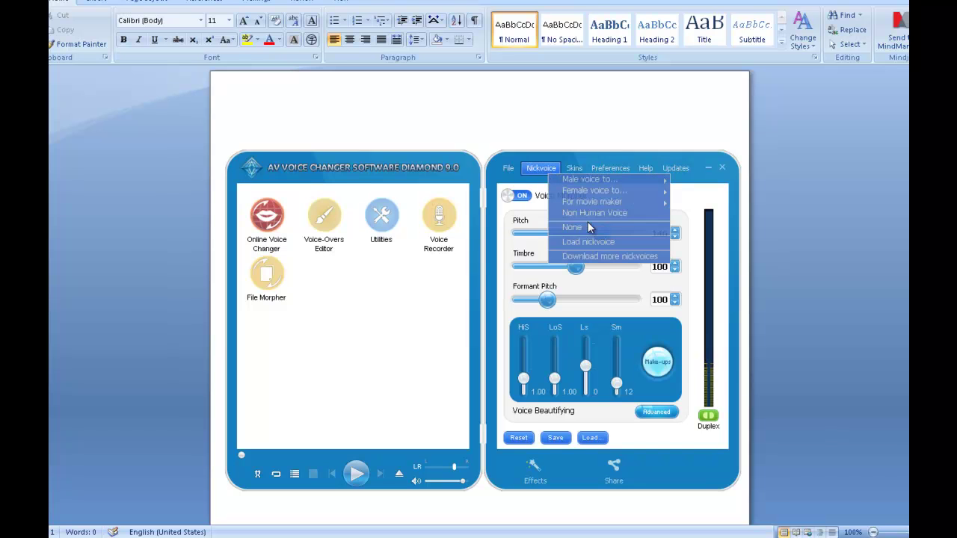
# Add the non-human Bird effect alongside Big room and set formant pitch to 193
pyautogui.click(598, 216)
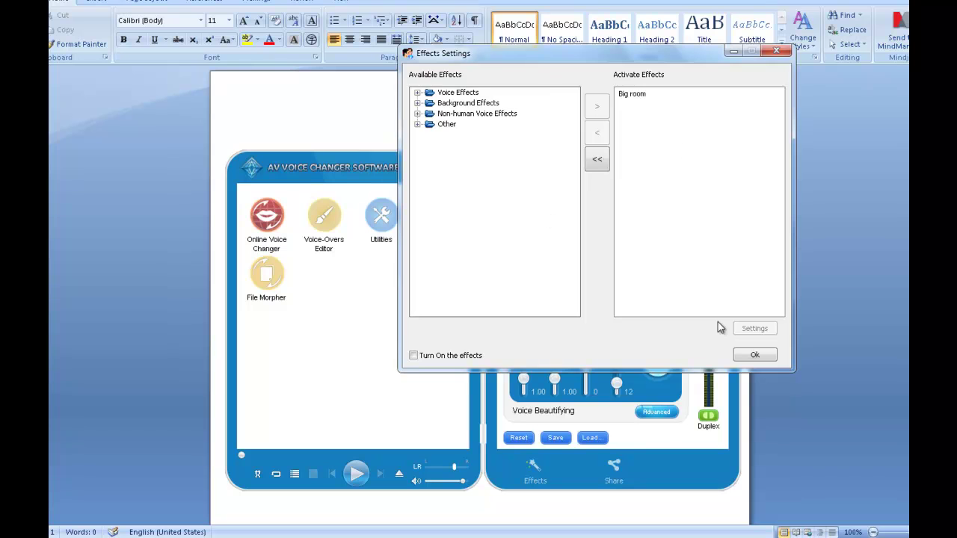
pyautogui.click(417, 114)
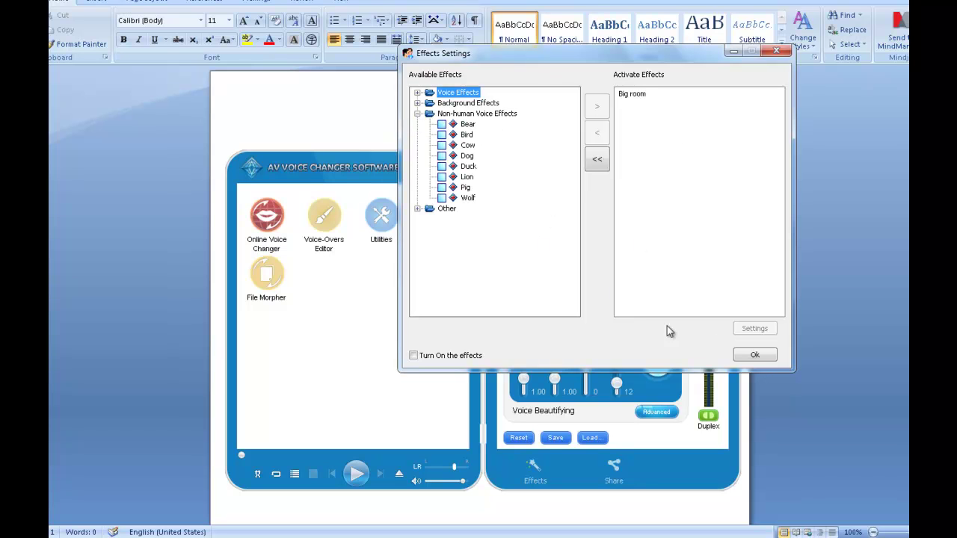
pyautogui.click(441, 135)
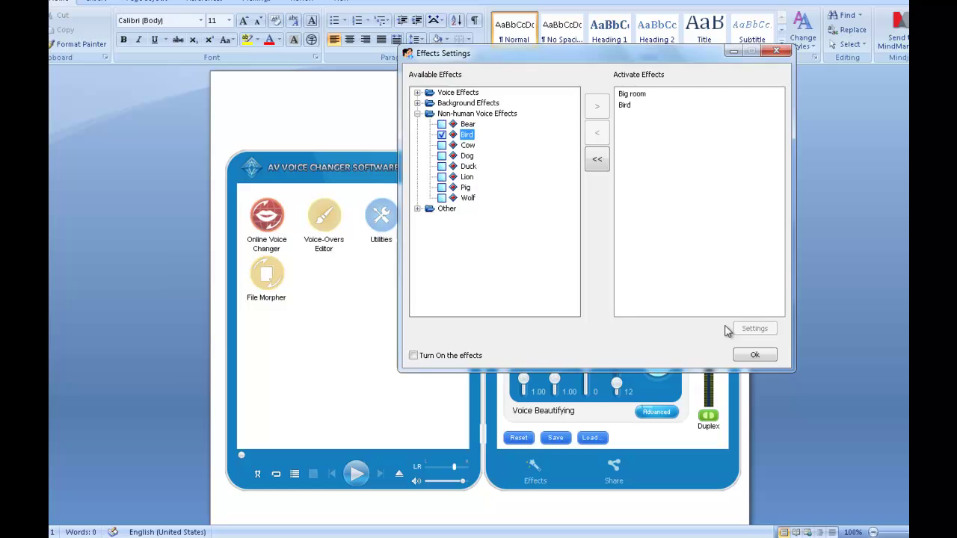
pyautogui.click(763, 356)
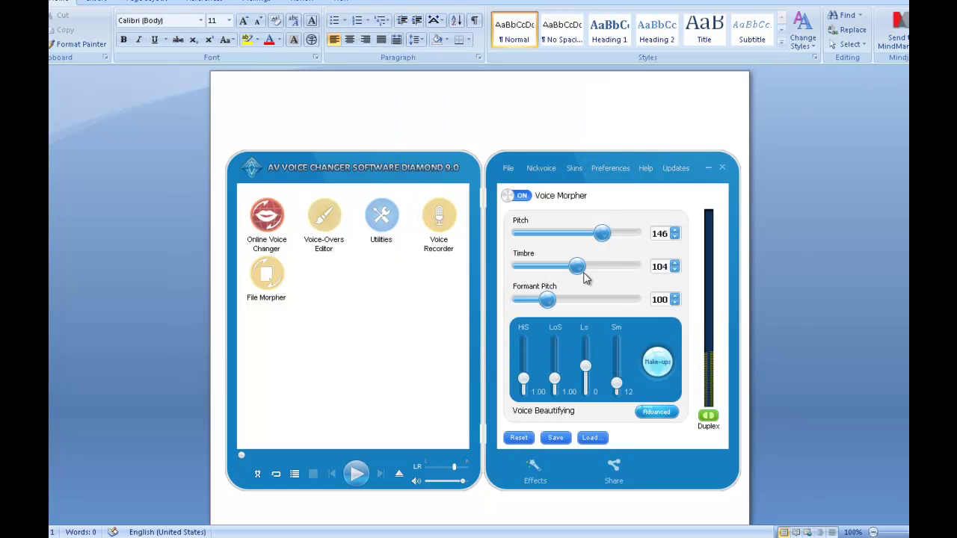
pyautogui.moveTo(548, 299); pyautogui.dragTo(587, 300)
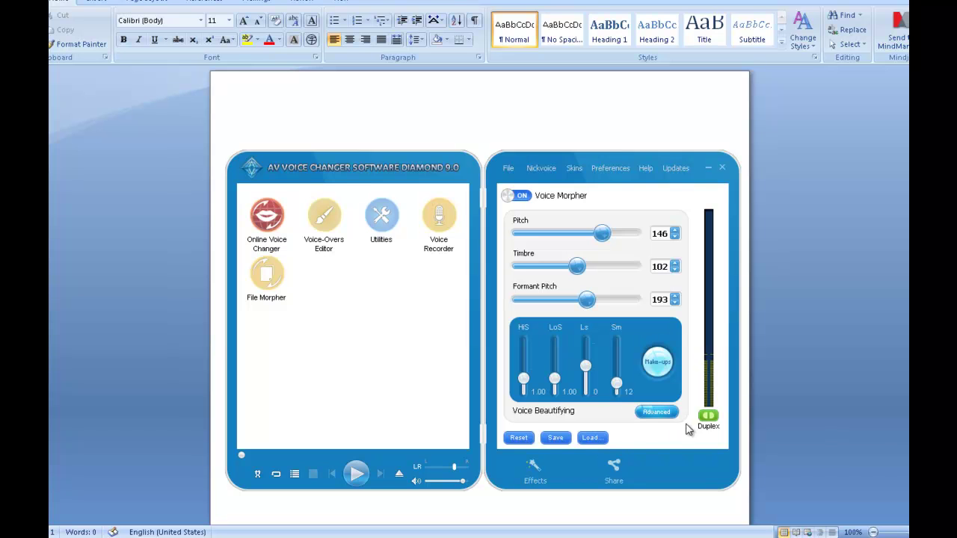
# Save the settings as nickvoice 'Nickvoice6', then load a saved nickvoice (pitch 55, timbre 113)
pyautogui.click(556, 438)
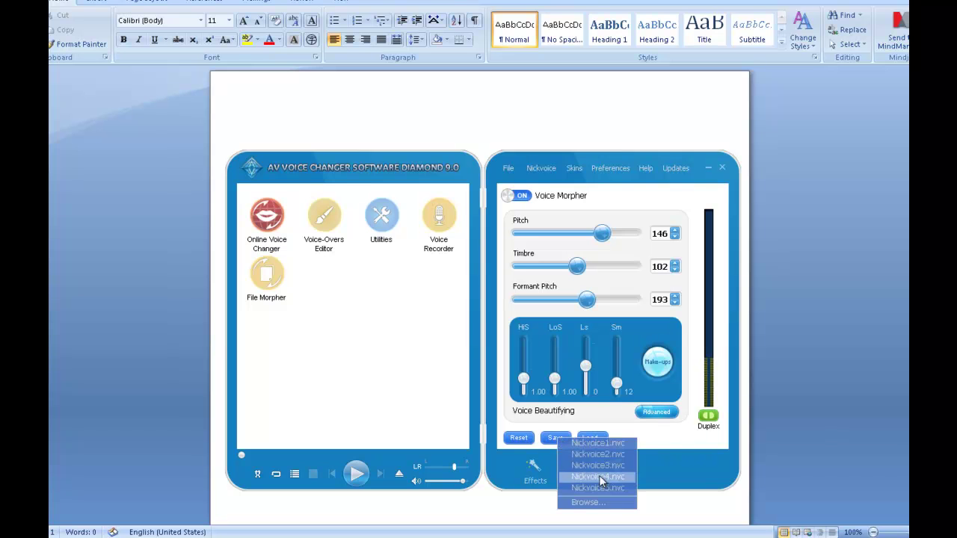
pyautogui.click(584, 502)
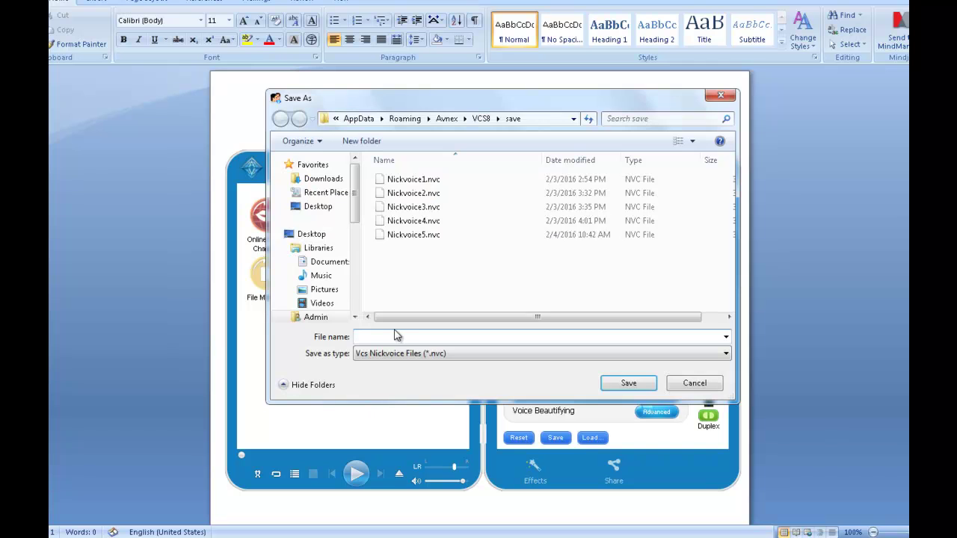
pyautogui.write('Nickvoice')
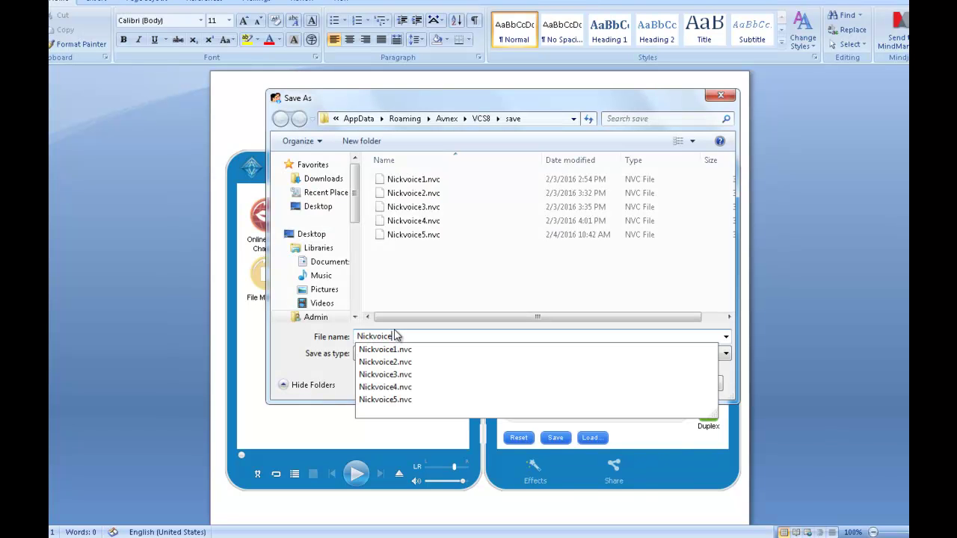
pyautogui.write('6')
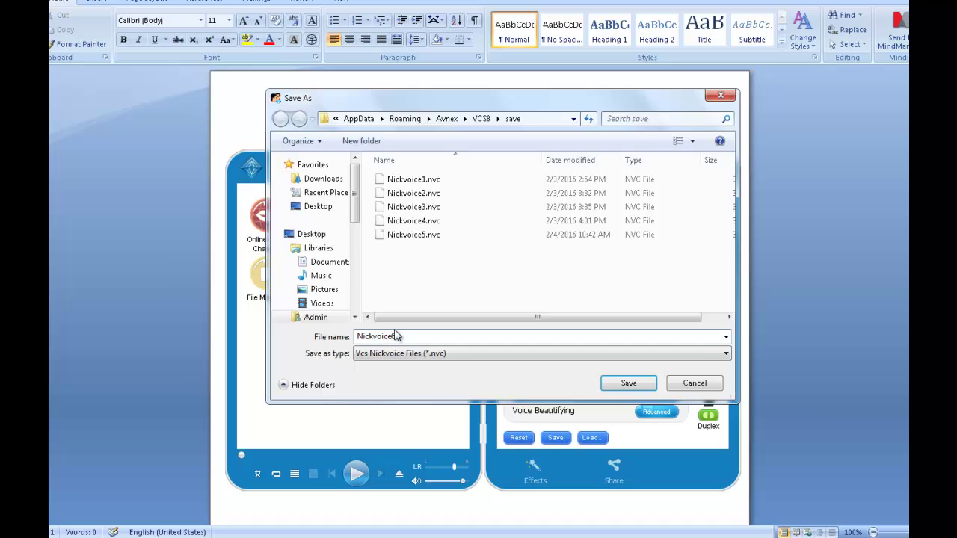
pyautogui.press('Return')
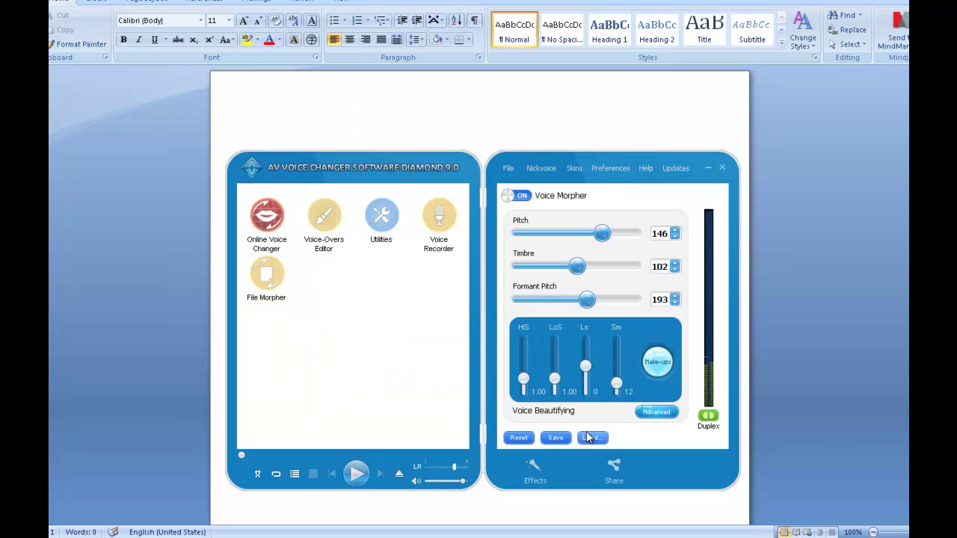
pyautogui.click(589, 438)
pyautogui.click(610, 443)
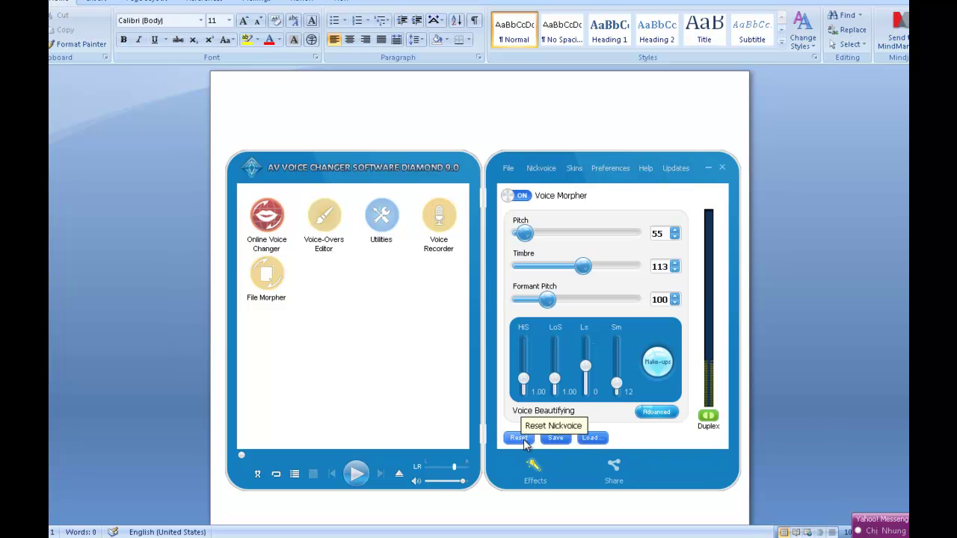
# Reset the nickvoice below Voice Beautifying, returning pitch, timbre and formant to 100
pyautogui.click(526, 442)
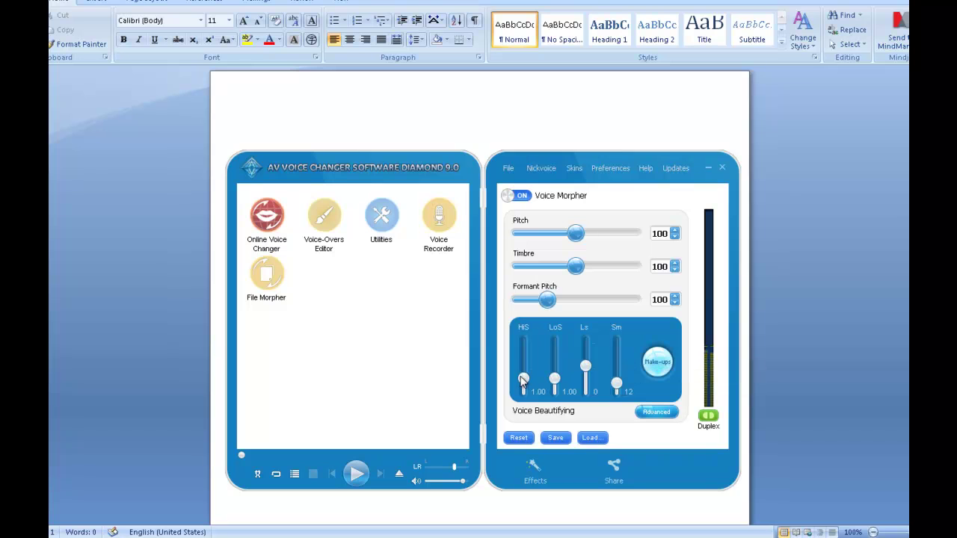
# Set Voice Beautifying HiS to 1.39 and Sm to 19, keeping LoS 0.93 and Ls -30
pyautogui.moveTo(523, 380); pyautogui.dragTo(589, 371)
pyautogui.moveTo(615, 349); pyautogui.dragTo(615, 369)
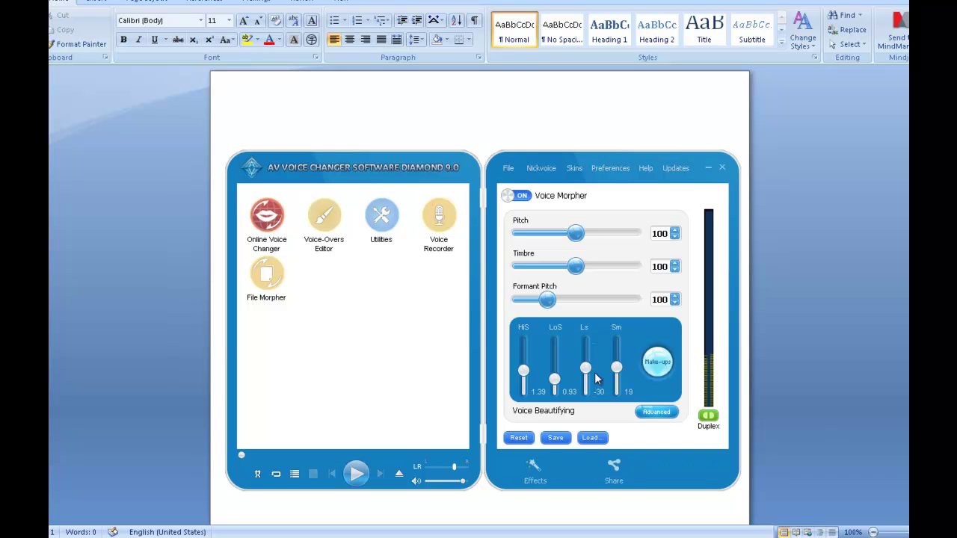
# Open the custom equalizer from Make-ups and slightly boost the 16 kHz band
pyautogui.click(658, 362)
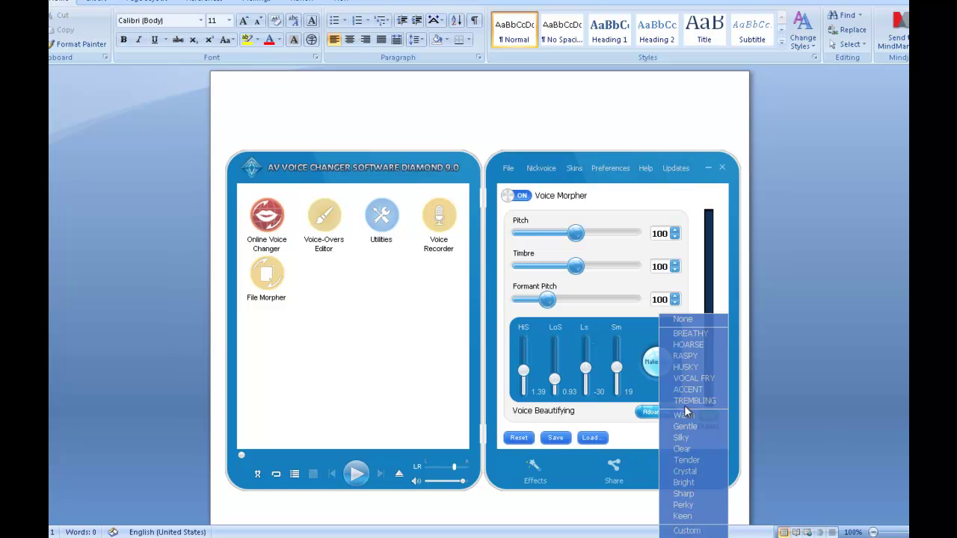
pyautogui.click(692, 531)
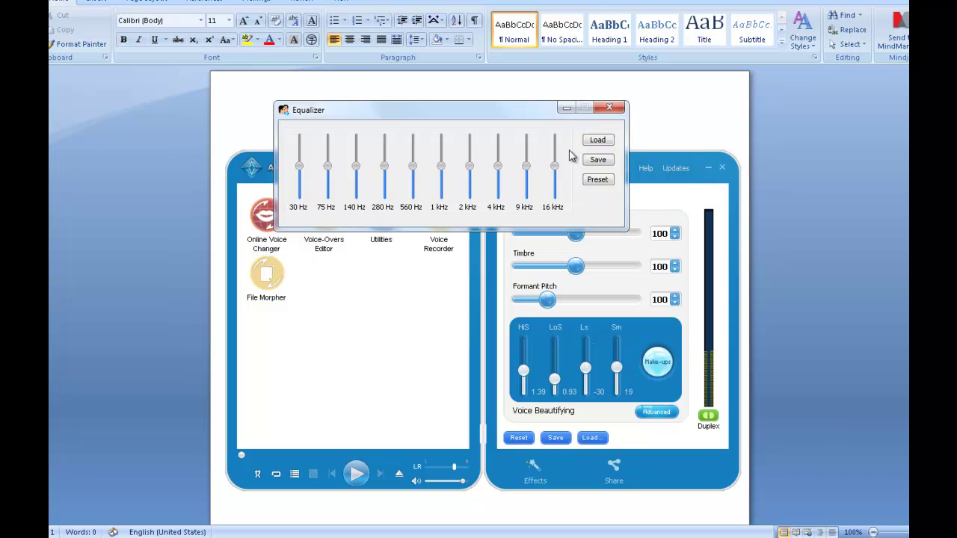
pyautogui.moveTo(555, 166)
pyautogui.mouseDown()
pyautogui.moveTo(498, 152)
pyautogui.moveTo(441, 174)
pyautogui.mouseUp()
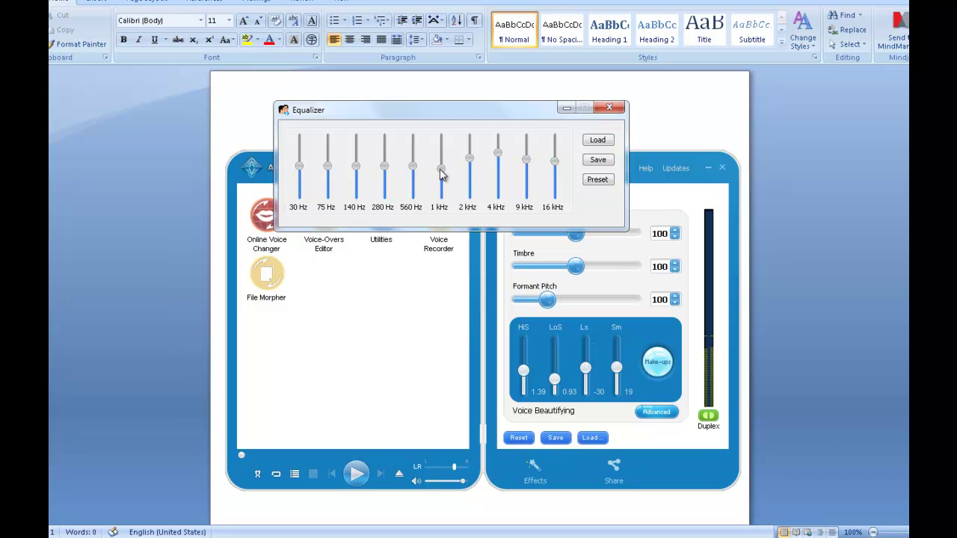
pyautogui.click(610, 108)
# Try the Accent and Hoarse voice presets, settling back on Accent
pyautogui.click(655, 360)
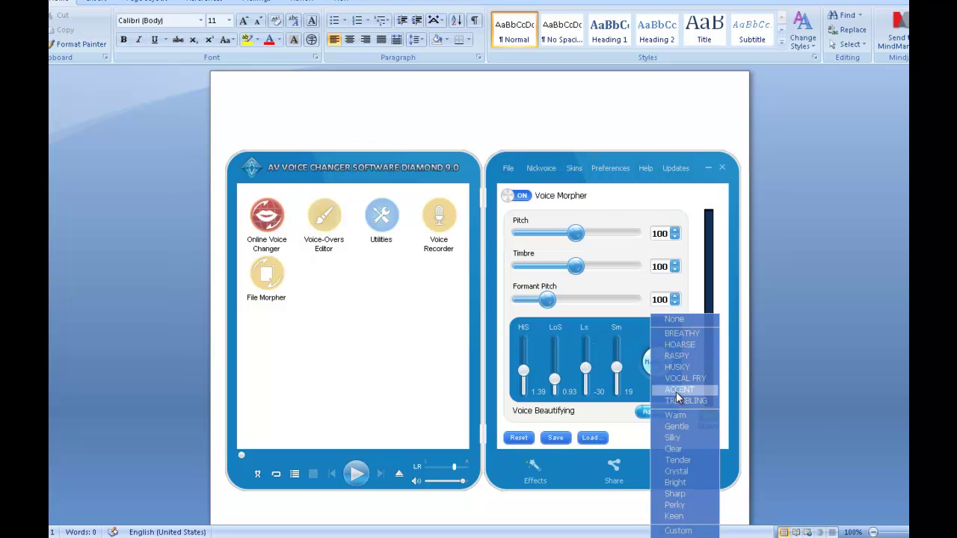
pyautogui.click(677, 389)
pyautogui.click(656, 363)
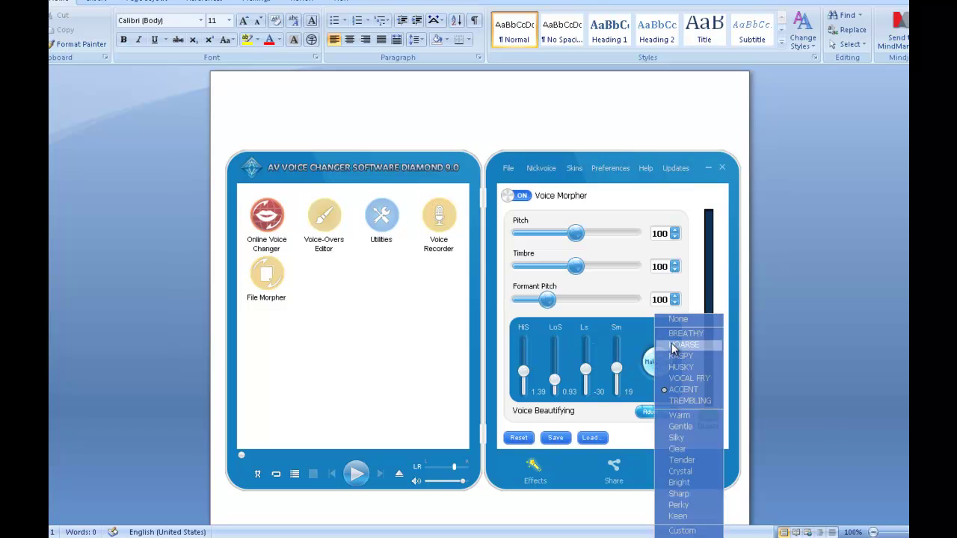
pyautogui.click(682, 344)
pyautogui.click(668, 367)
pyautogui.click(679, 394)
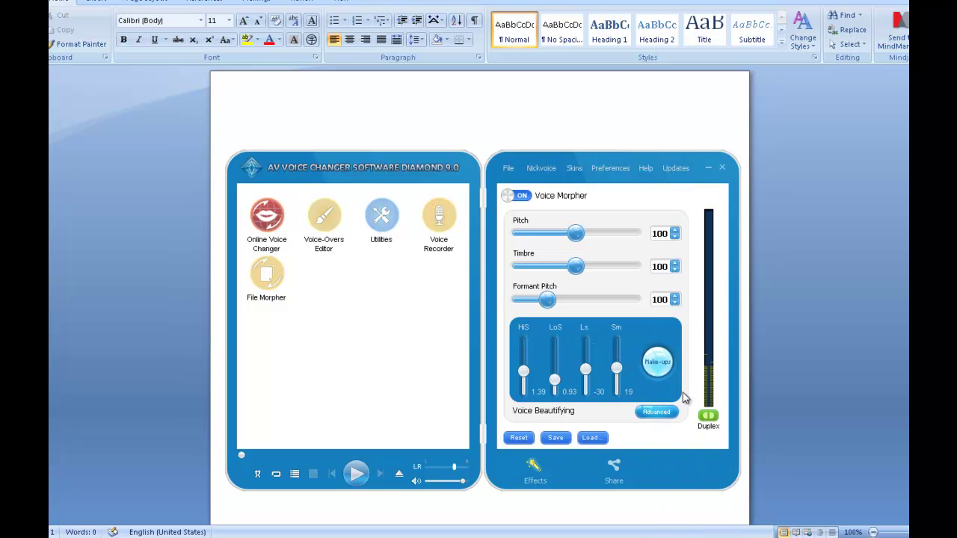
# Switch the voice make-up to Clear, then to Bright
pyautogui.click(659, 361)
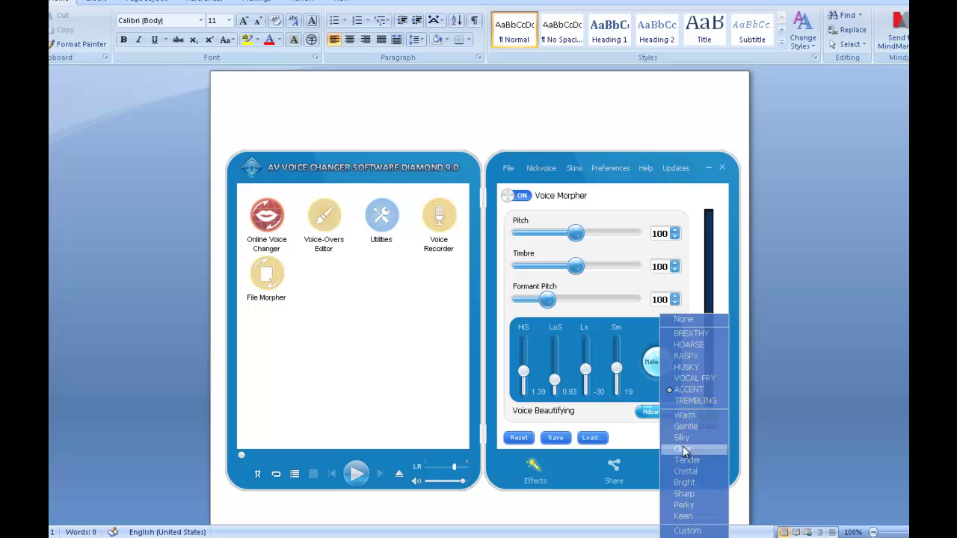
pyautogui.click(682, 448)
pyautogui.click(655, 365)
pyautogui.click(681, 482)
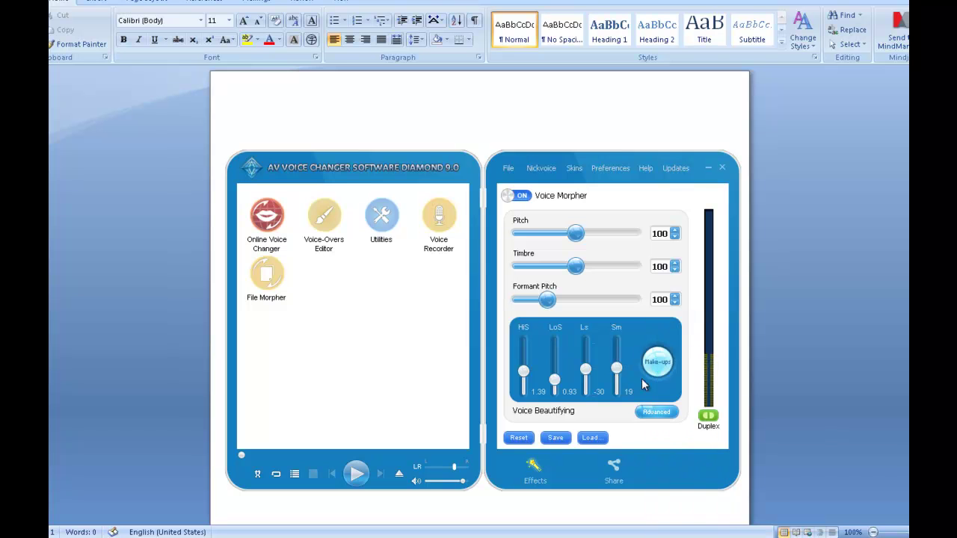
pyautogui.click(658, 367)
# In the custom equalizer, try the Superbass, Classic and one more preset, then close it
pyautogui.click(681, 532)
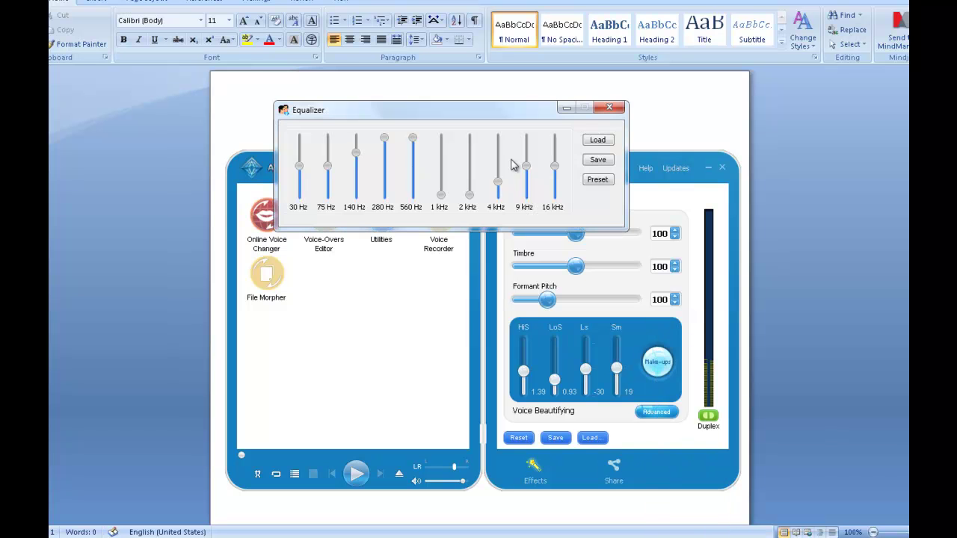
pyautogui.click(597, 179)
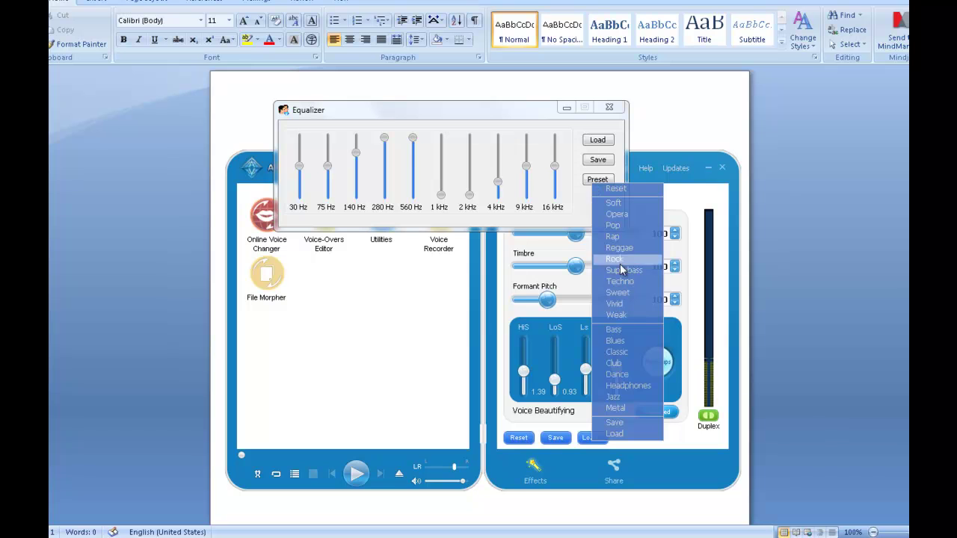
pyautogui.click(624, 270)
pyautogui.click(607, 183)
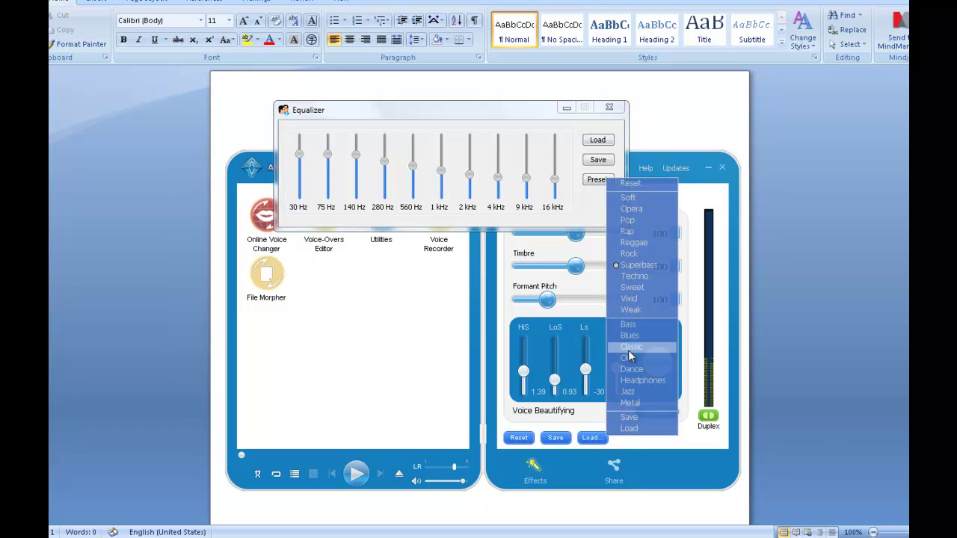
pyautogui.click(632, 347)
pyautogui.click(598, 180)
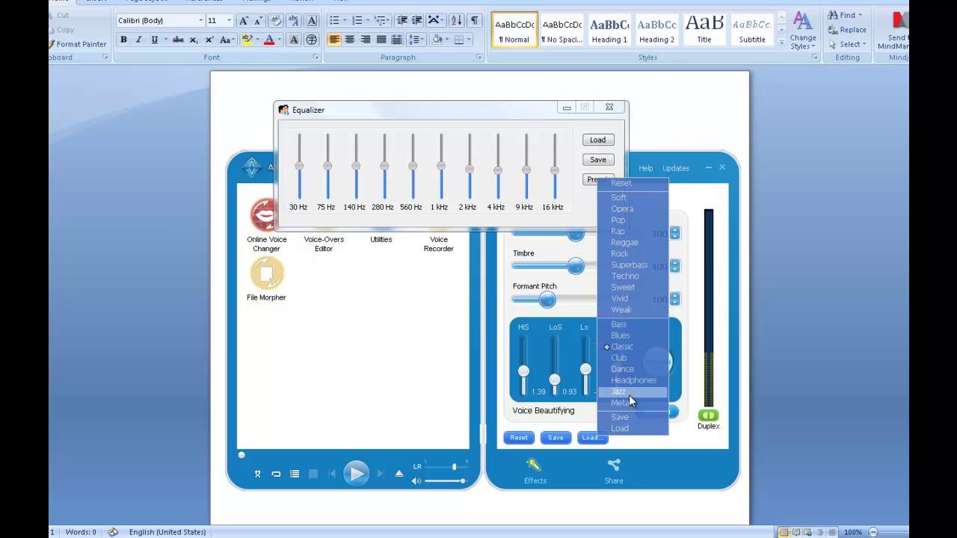
pyautogui.click(628, 398)
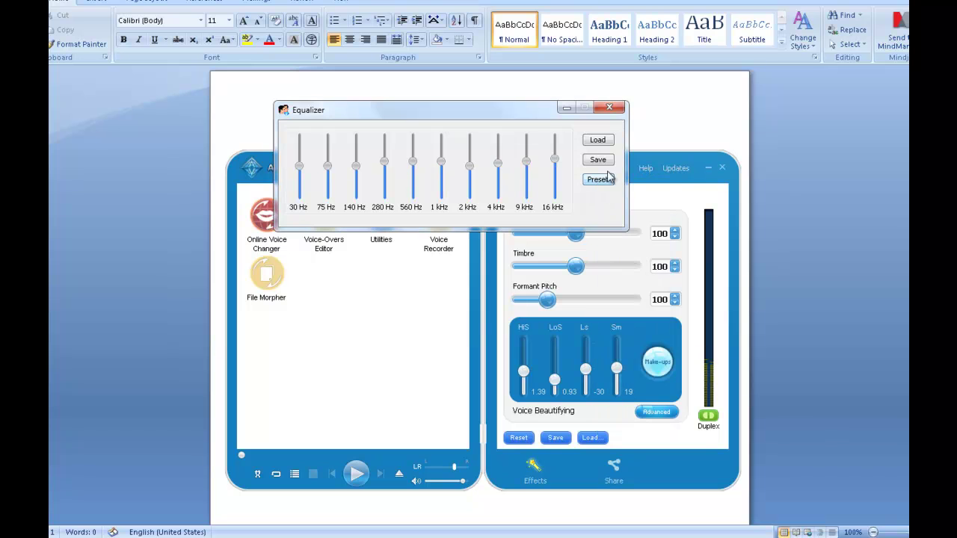
pyautogui.click(620, 108)
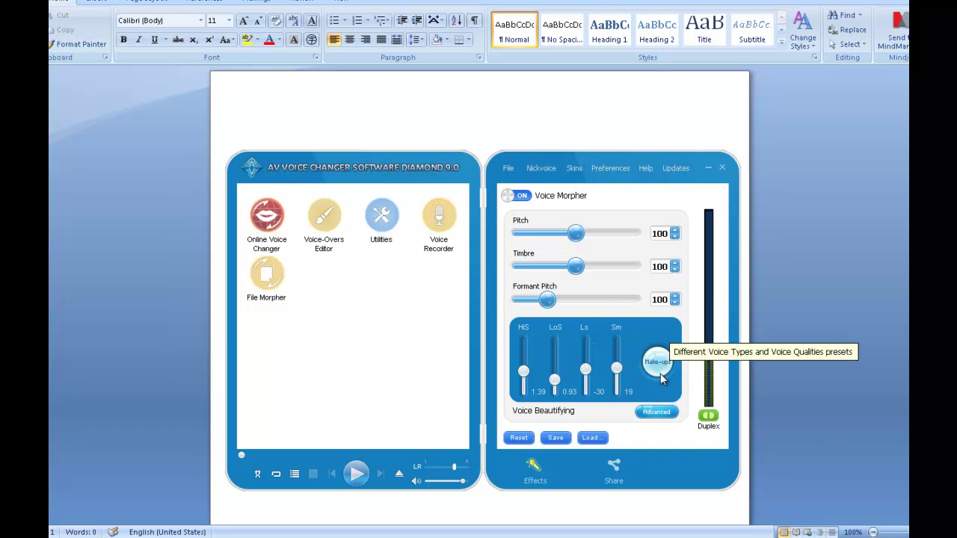
# In Advanced settings, set vowel smoothing to 11 and Formant1–4 to 140, 127, 127, 132%
pyautogui.click(658, 412)
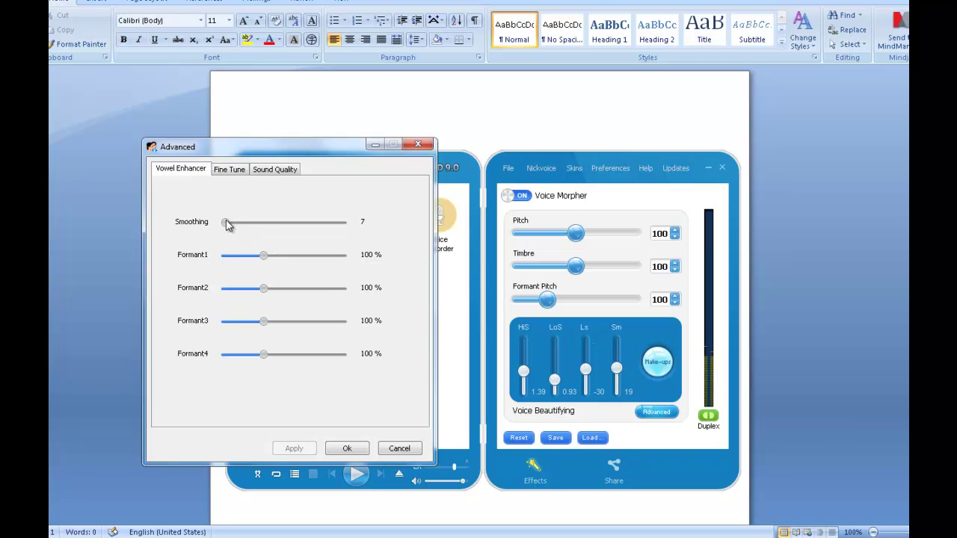
pyautogui.moveTo(227, 225)
pyautogui.mouseDown()
pyautogui.moveTo(292, 223)
pyautogui.moveTo(251, 225)
pyautogui.mouseUp()
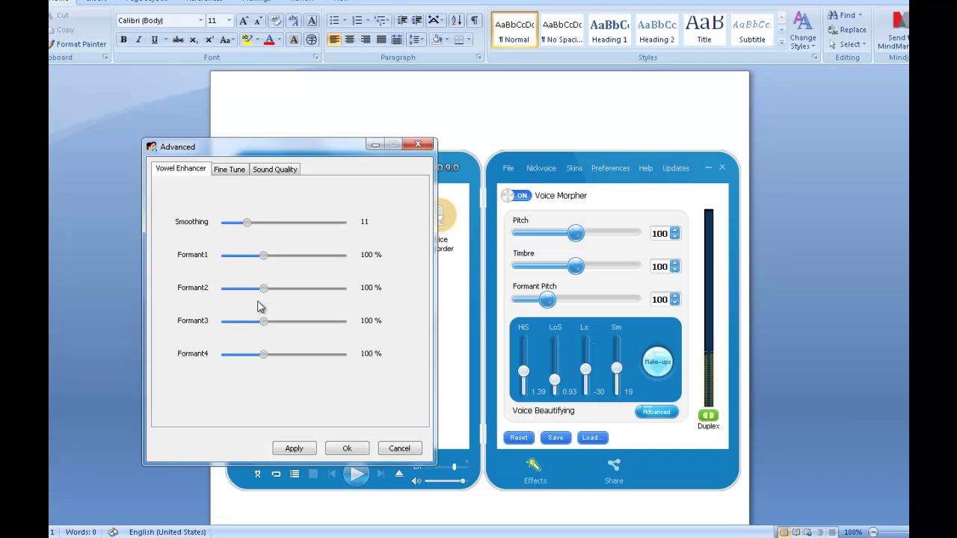
pyautogui.moveTo(263, 288); pyautogui.dragTo(287, 290)
pyautogui.moveTo(265, 255)
pyautogui.mouseDown()
pyautogui.moveTo(305, 259)
pyautogui.moveTo(284, 256)
pyautogui.moveTo(295, 255)
pyautogui.mouseUp()
pyautogui.moveTo(263, 322)
pyautogui.mouseDown()
pyautogui.moveTo(309, 323)
pyautogui.moveTo(285, 322)
pyautogui.mouseUp()
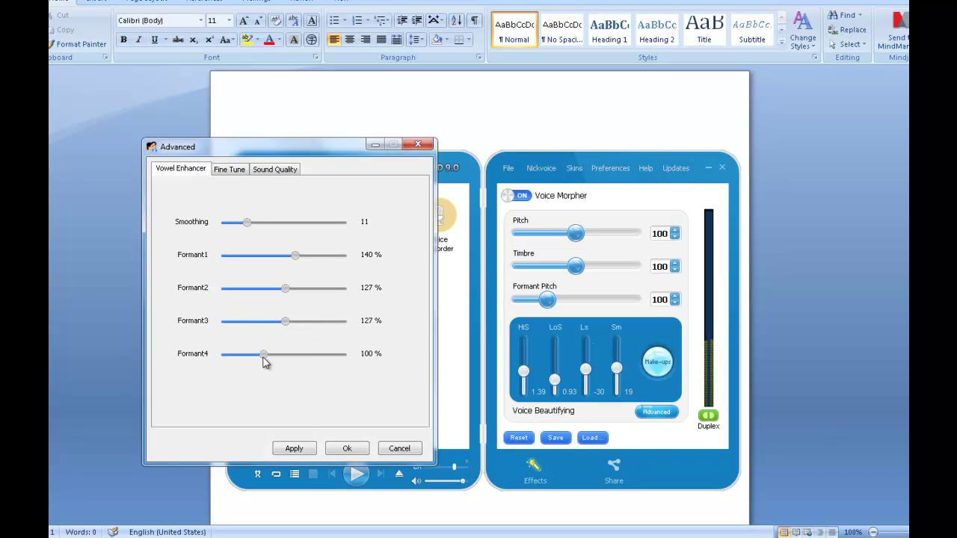
pyautogui.moveTo(264, 355)
pyautogui.mouseDown()
pyautogui.moveTo(320, 355)
pyautogui.moveTo(290, 355)
pyautogui.mouseUp()
# On the Fine Tune tab, bring Timbre's Fine Tune down to 42%
pyautogui.click(231, 171)
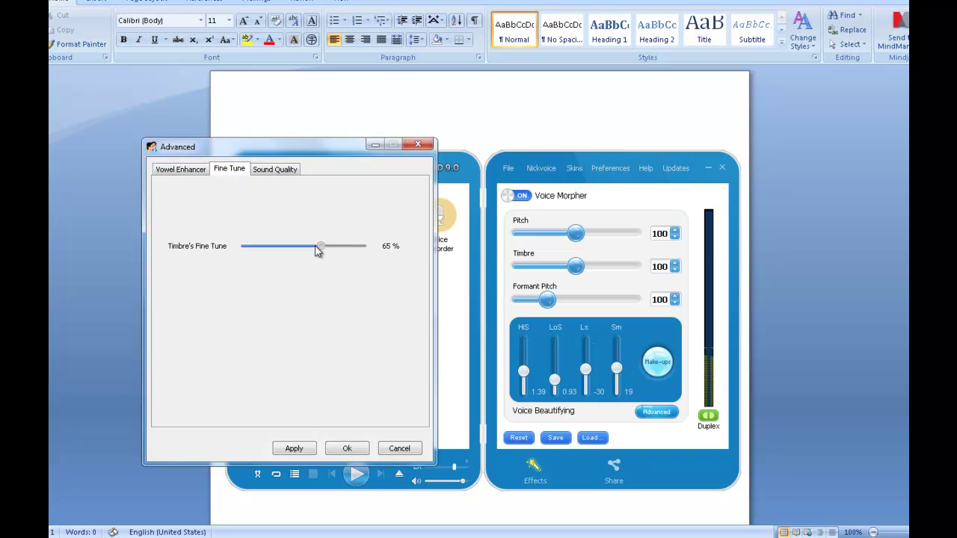
pyautogui.moveTo(321, 246); pyautogui.dragTo(293, 247)
# Set timbre fine-tune 68%, limiter release 175 ms, attack 166 ms, noise reduction 136, higher threshold; apply
pyautogui.moveTo(299, 249); pyautogui.dragTo(332, 253)
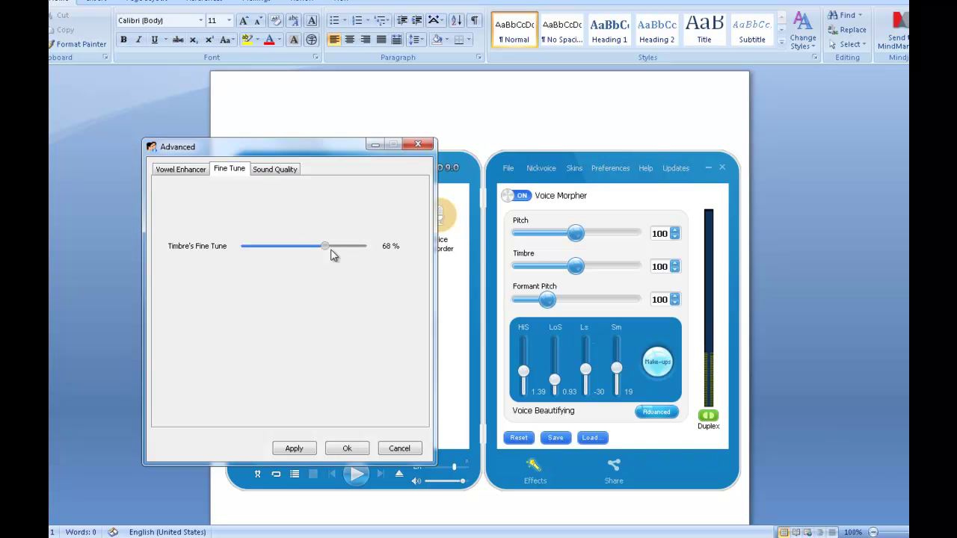
pyautogui.click(277, 169)
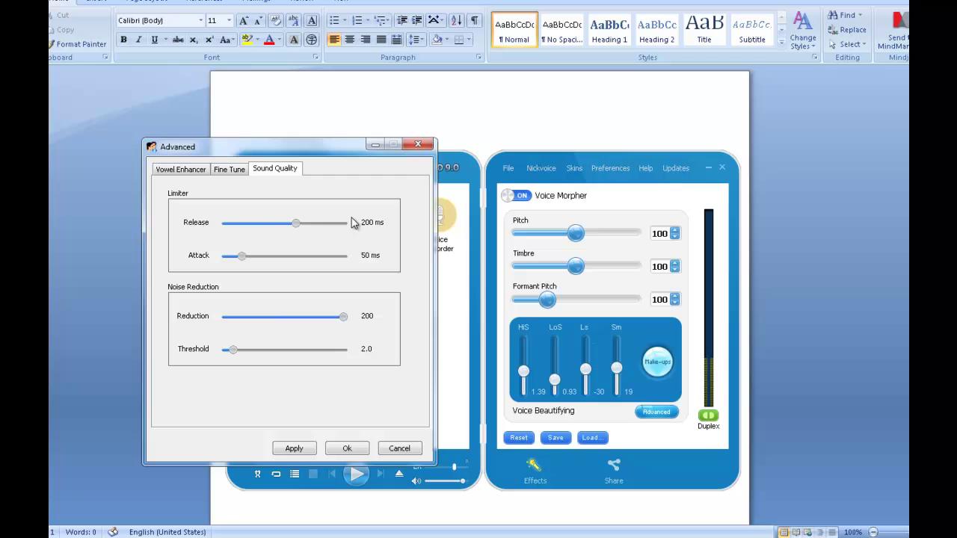
pyautogui.moveTo(296, 223); pyautogui.dragTo(283, 228)
pyautogui.moveTo(243, 256); pyautogui.dragTo(290, 255)
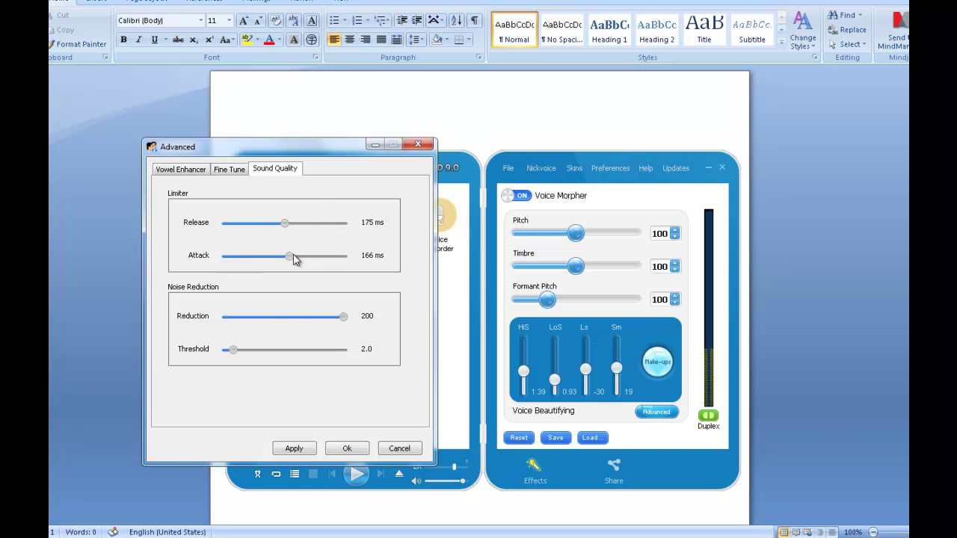
pyautogui.moveTo(308, 317); pyautogui.dragTo(294, 317)
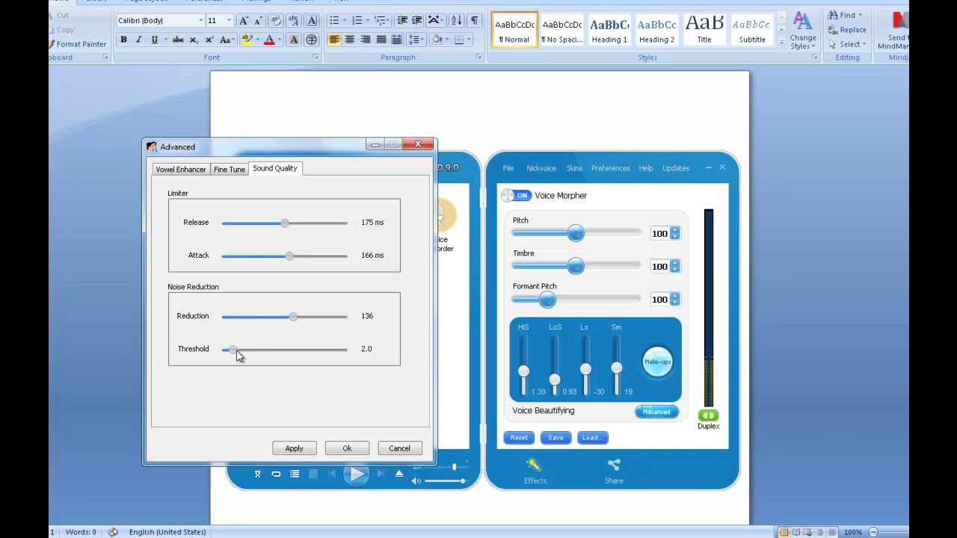
pyautogui.moveTo(234, 350)
pyautogui.mouseDown()
pyautogui.moveTo(315, 357)
pyautogui.moveTo(315, 348)
pyautogui.mouseUp()
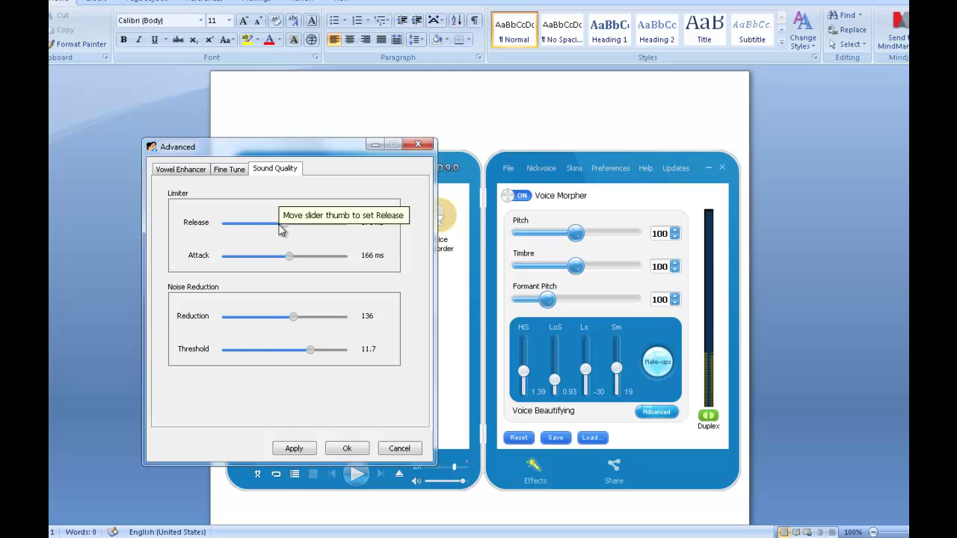
pyautogui.click(346, 449)
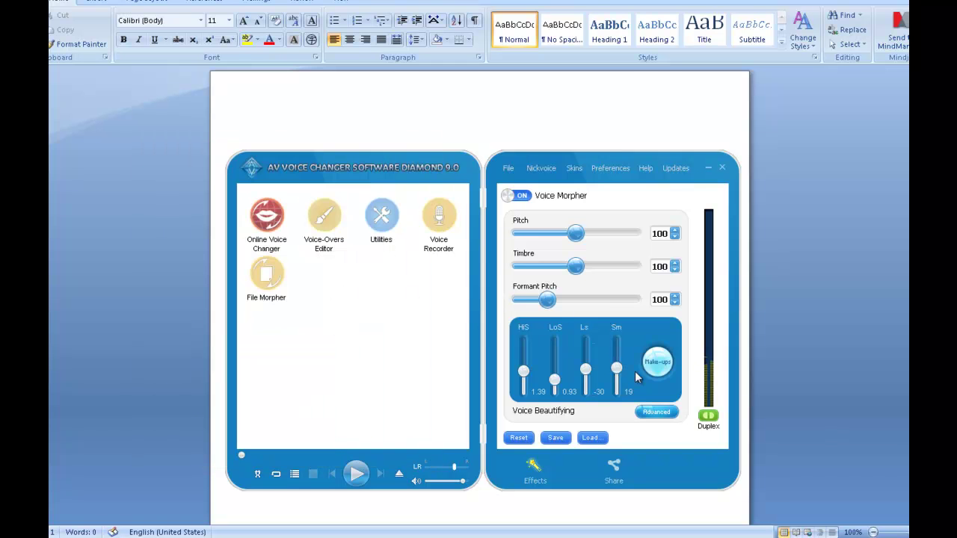
pyautogui.click(536, 172)
pyautogui.click(572, 171)
pyautogui.click(573, 171)
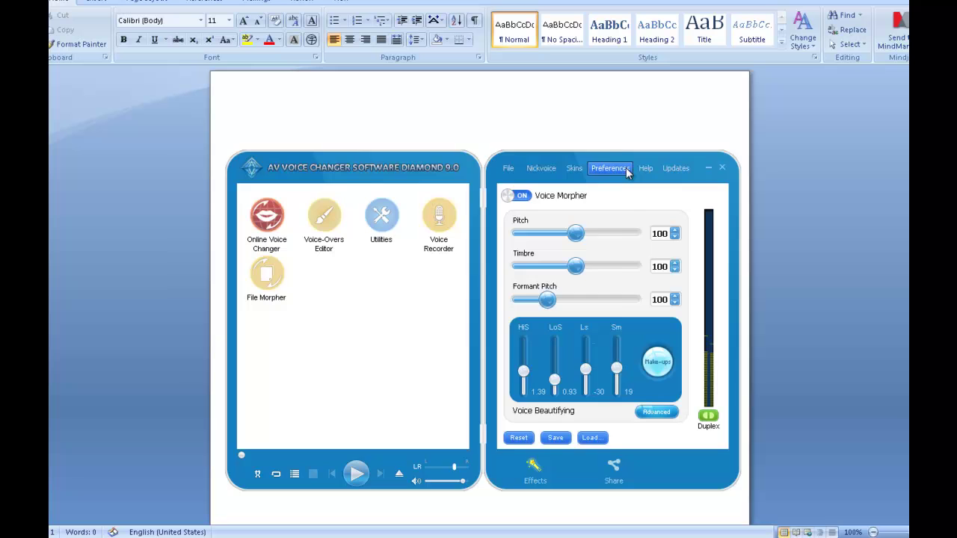
pyautogui.click(609, 169)
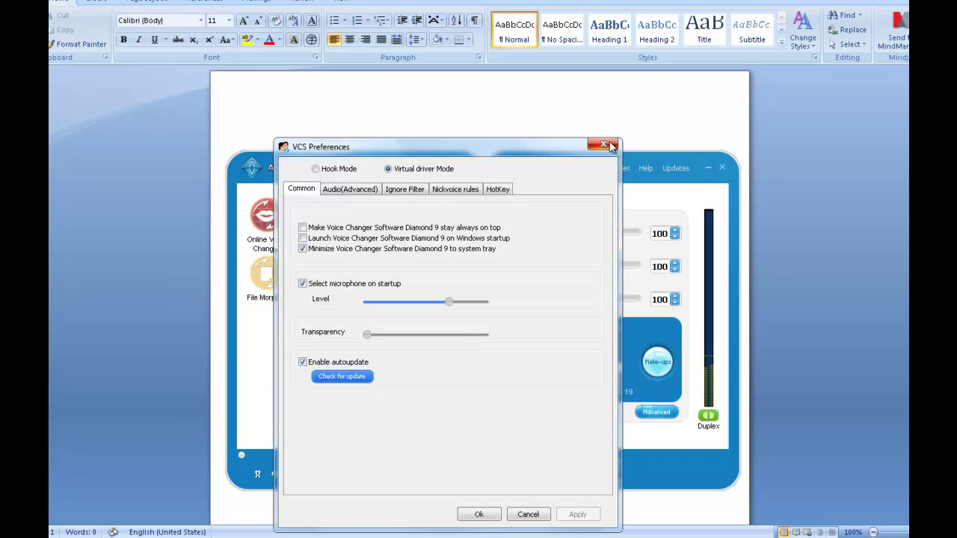
pyautogui.click(604, 144)
pyautogui.click(506, 169)
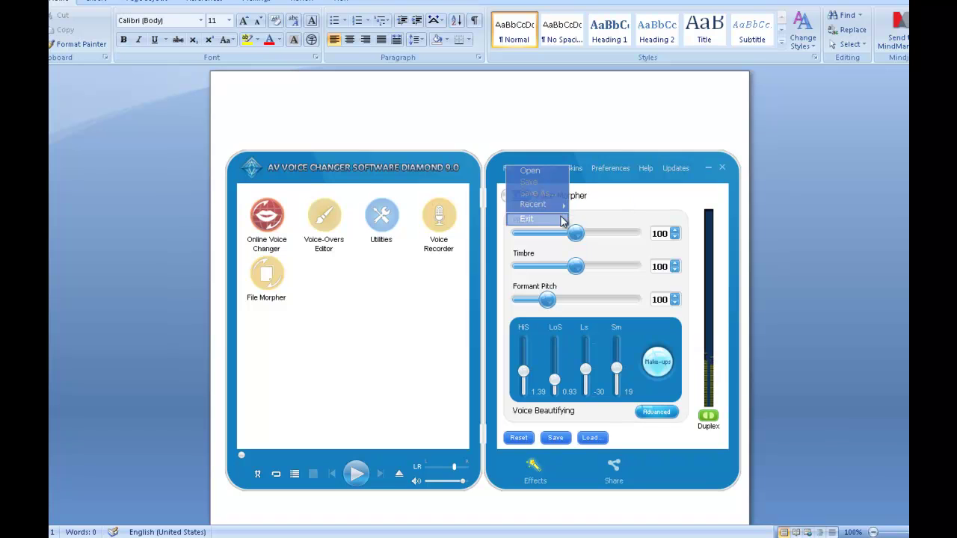
pyautogui.click(665, 471)
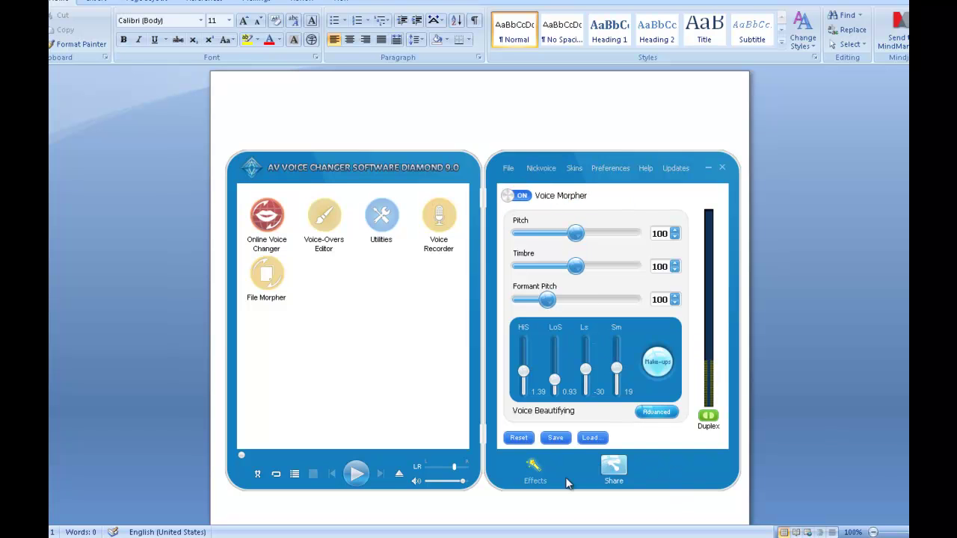
# Enable the Radio effect under Voice Effects > Band Pass Filter and confirm the effects list
pyautogui.click(531, 469)
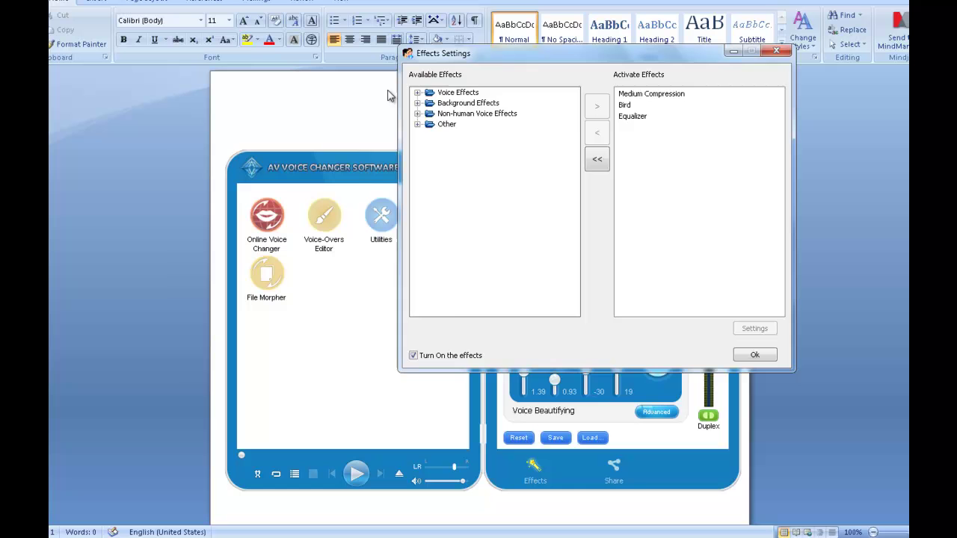
pyautogui.click(419, 95)
pyautogui.click(418, 93)
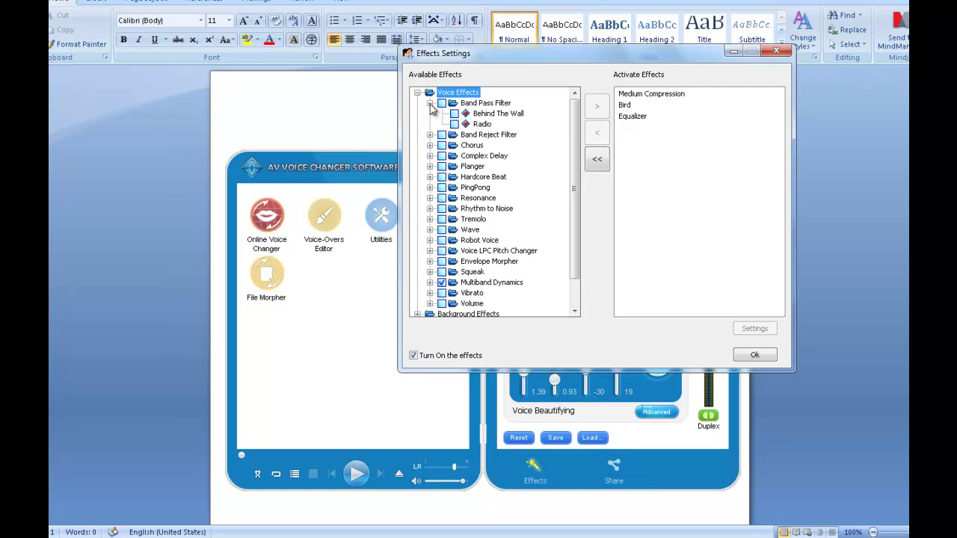
pyautogui.click(455, 124)
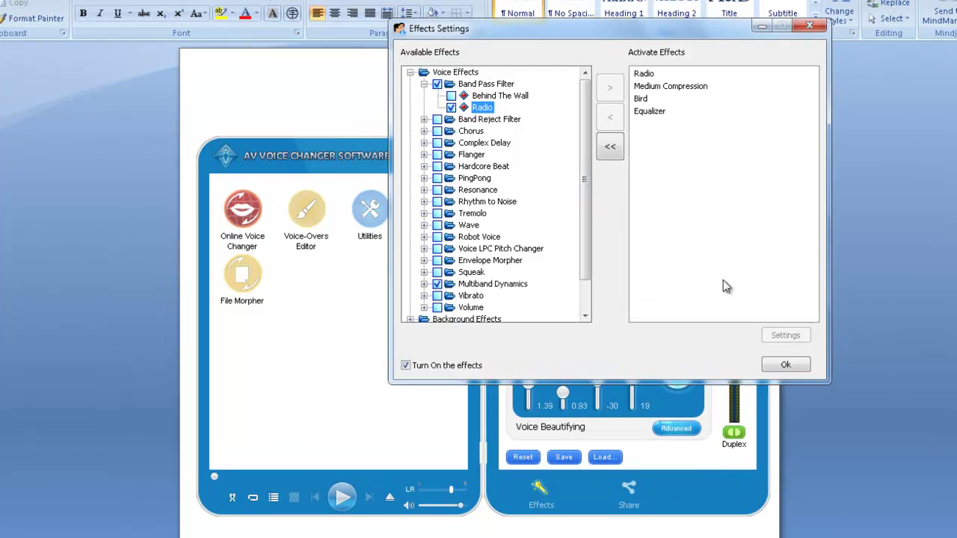
pyautogui.click(754, 355)
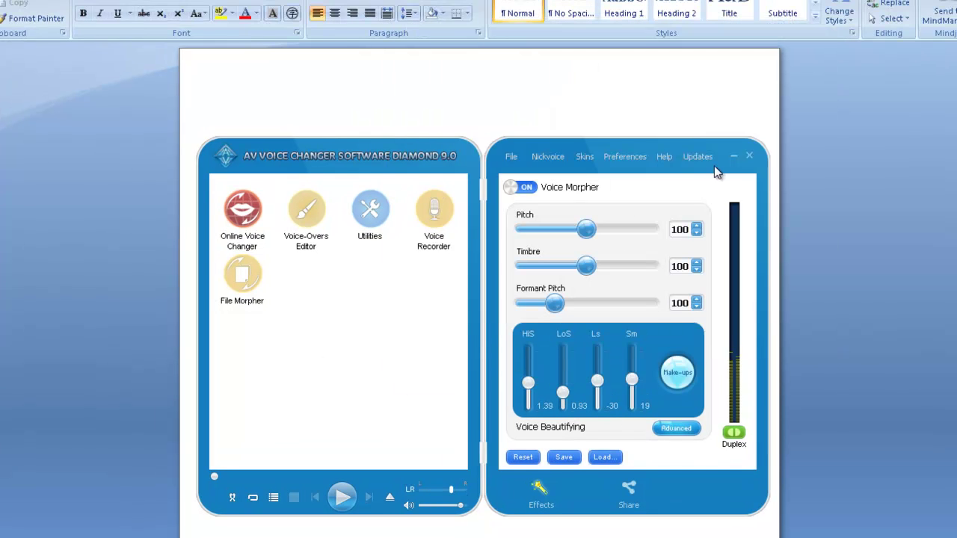